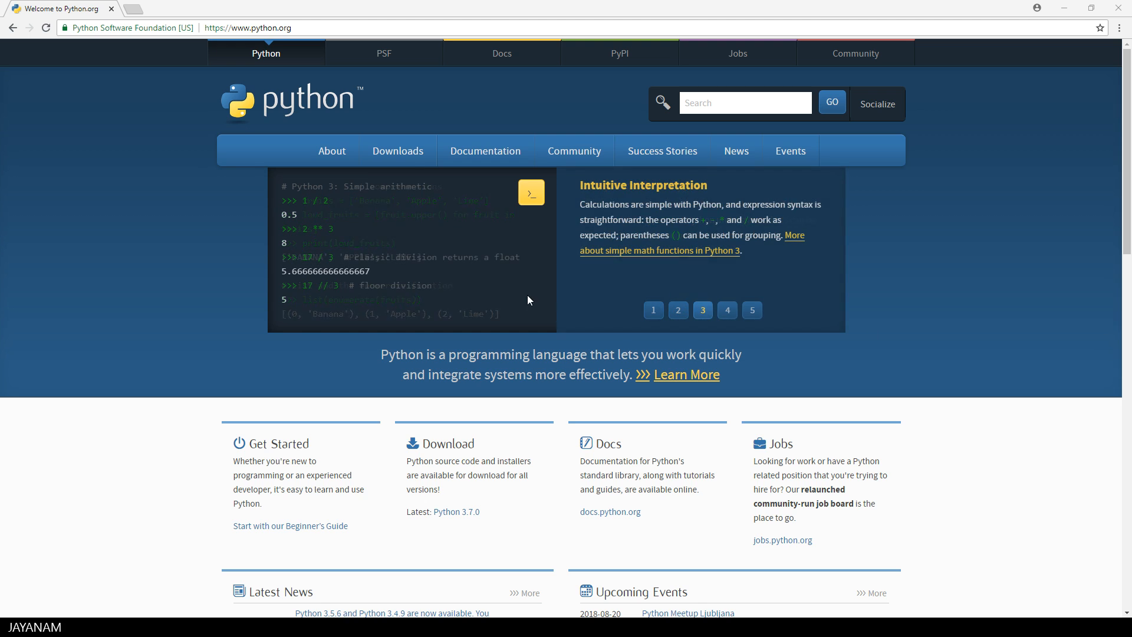
Step: Download the Python 3.7.0 installer for Windows and save it in the Downloads folder as python-3.7.0.exe
mouse_move(405, 157)
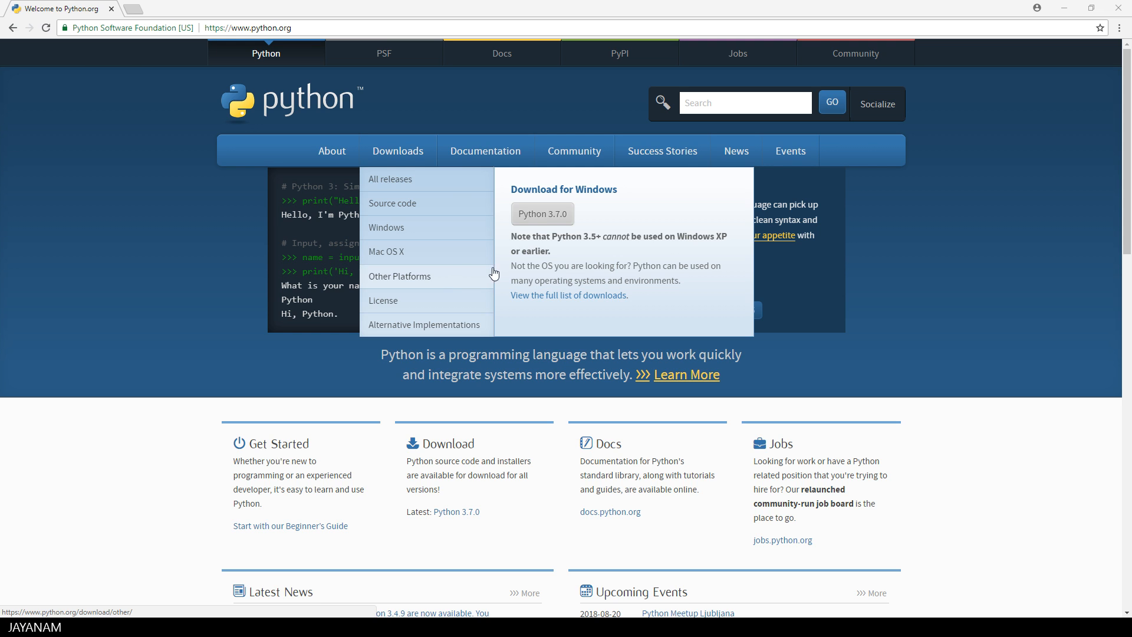
click(549, 222)
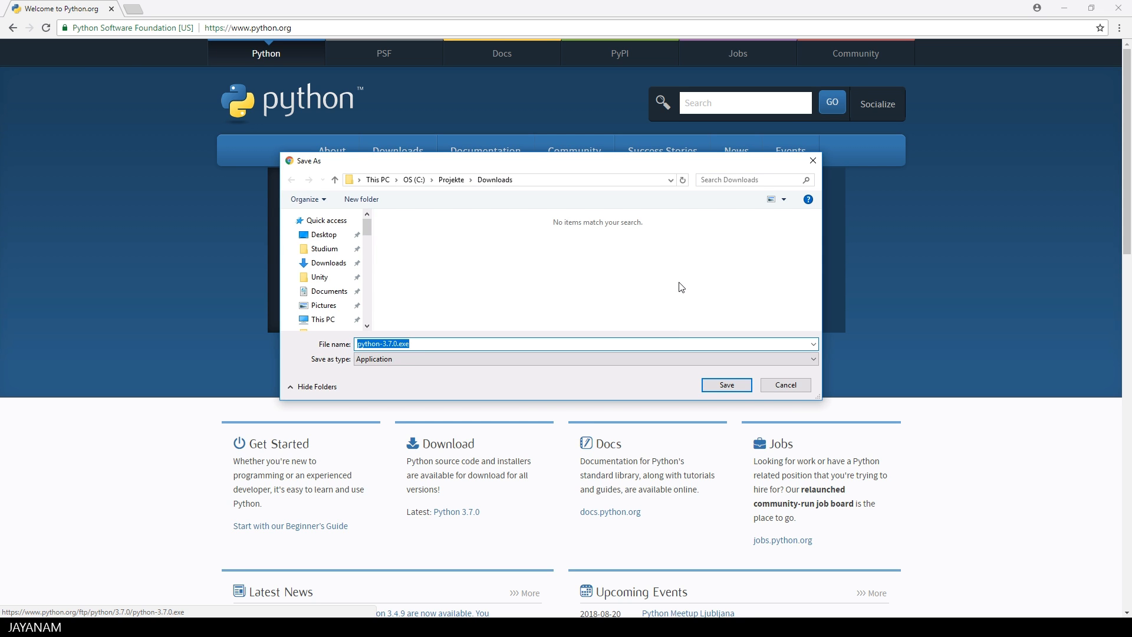
click(735, 385)
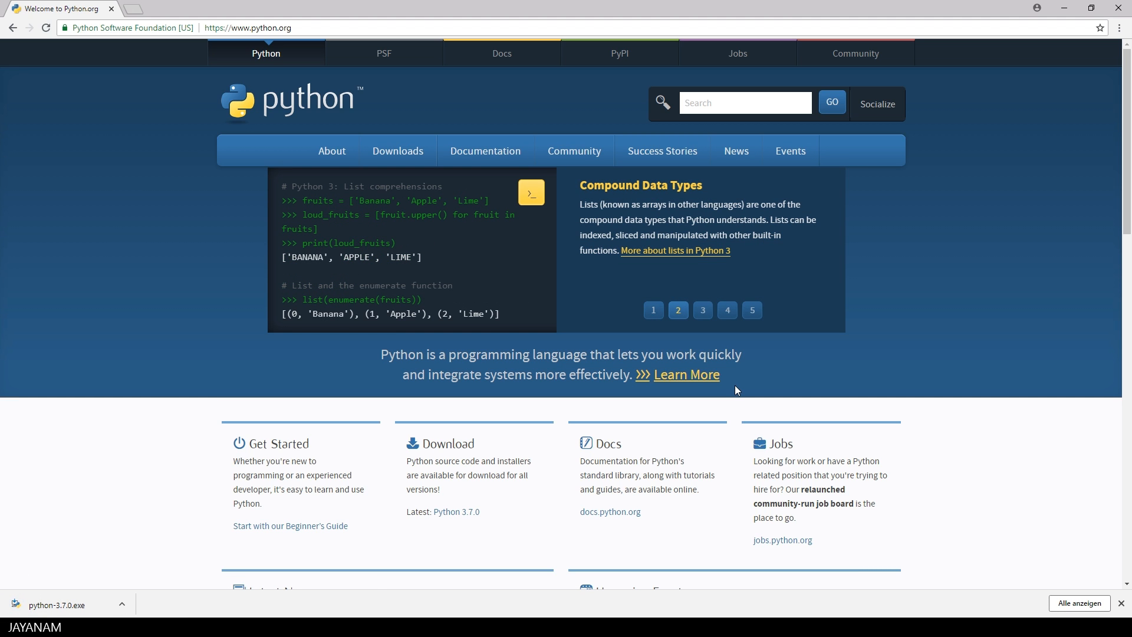
Step: Run the downloaded installer to install Python 3.7.0 with default settings and Python 3.7 added to PATH
click(58, 605)
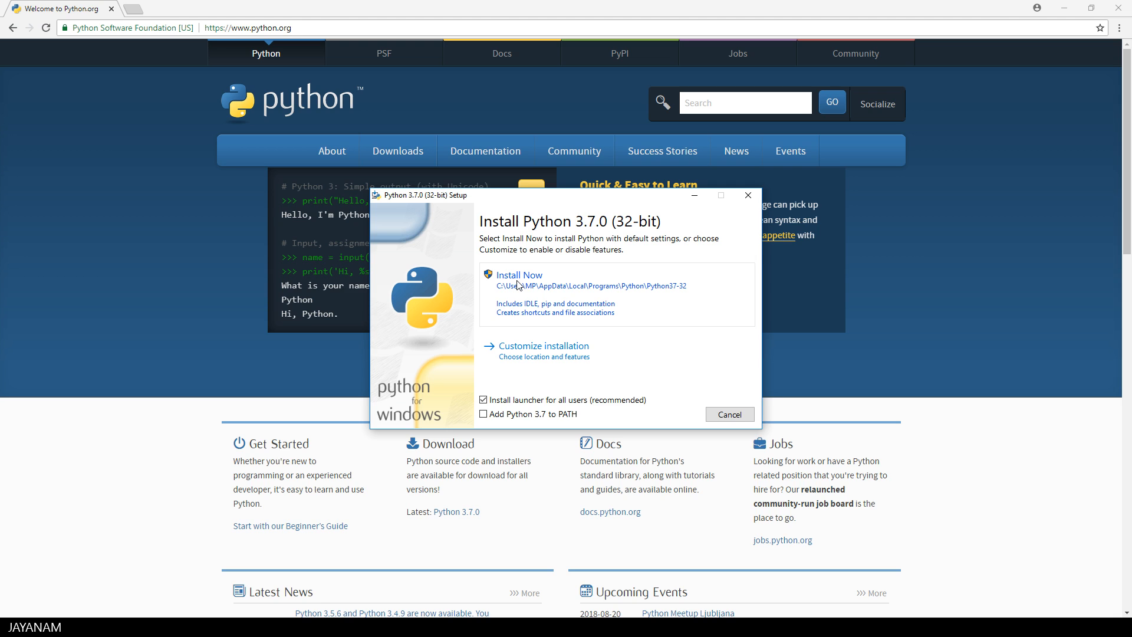
click(484, 414)
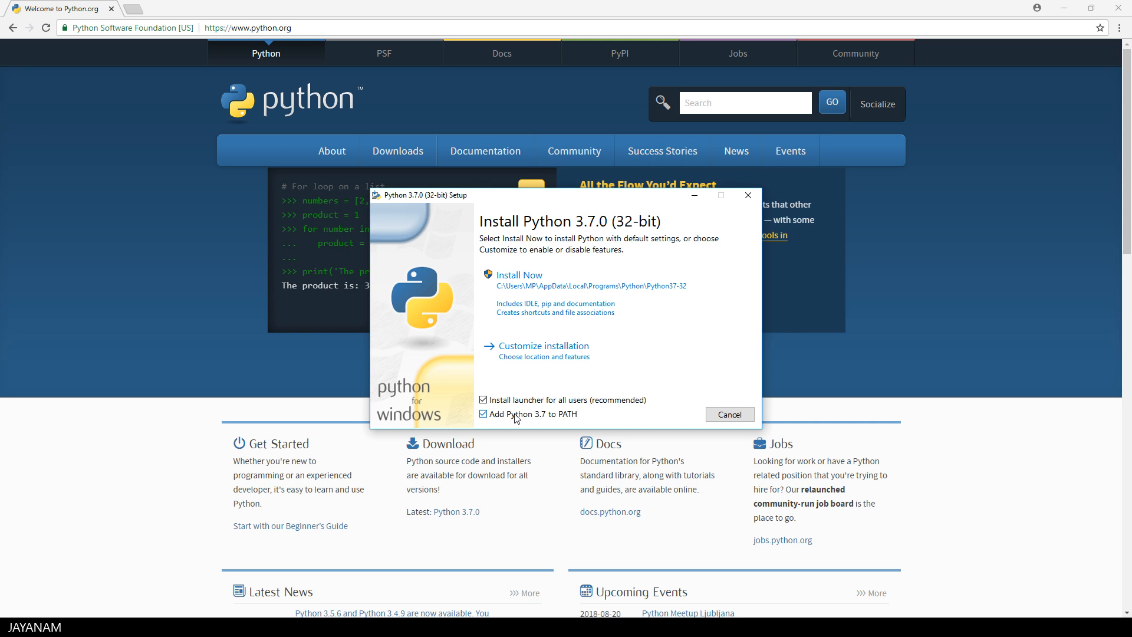
click(534, 288)
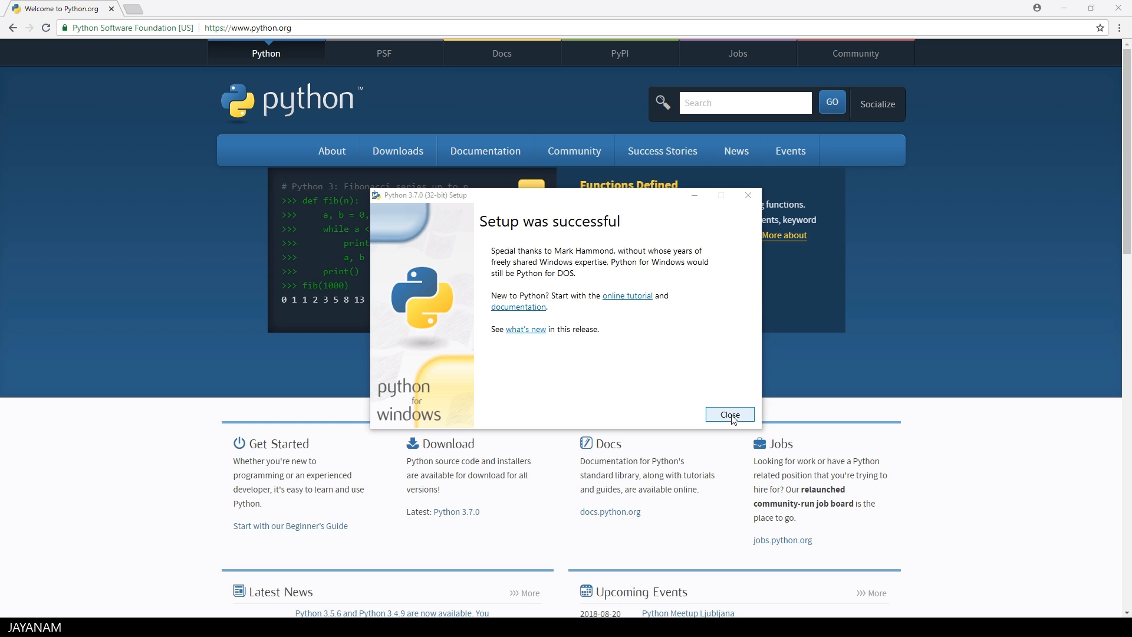
click(729, 415)
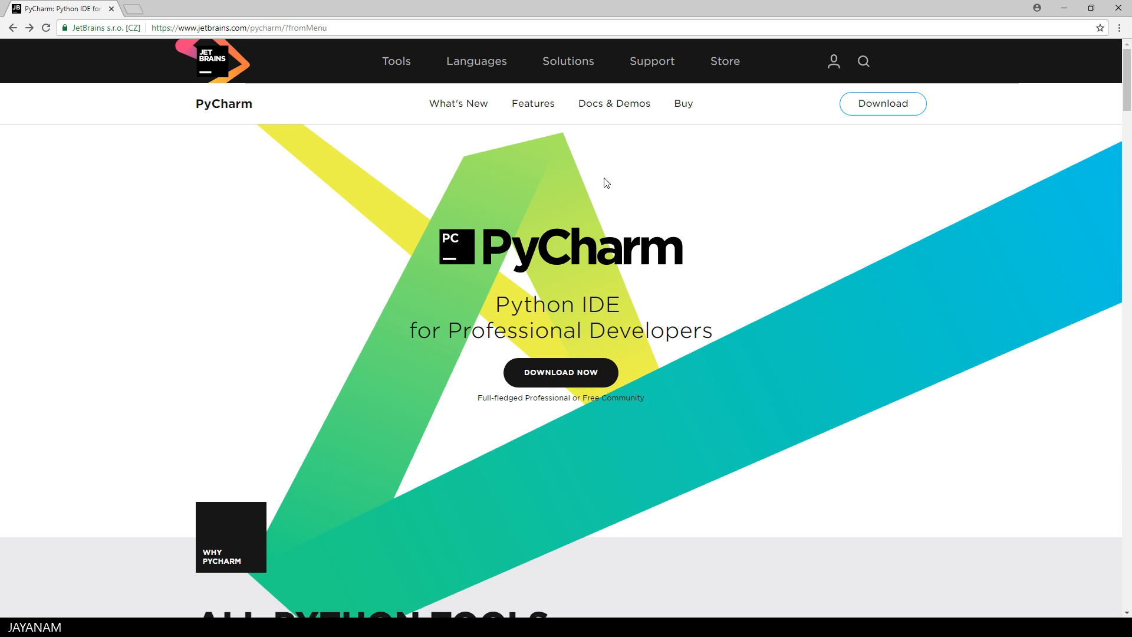
Step: Download the Windows installer of PyCharm Community and save it as pycharm-community-2018.2.1.exe in the Downloads folder
click(870, 106)
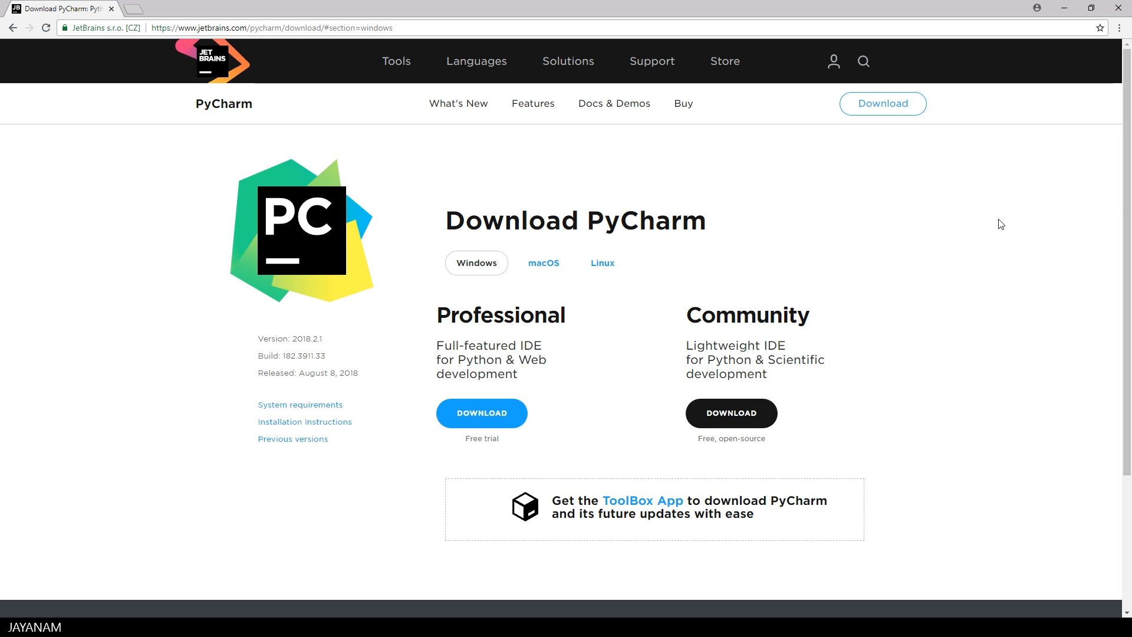
click(729, 414)
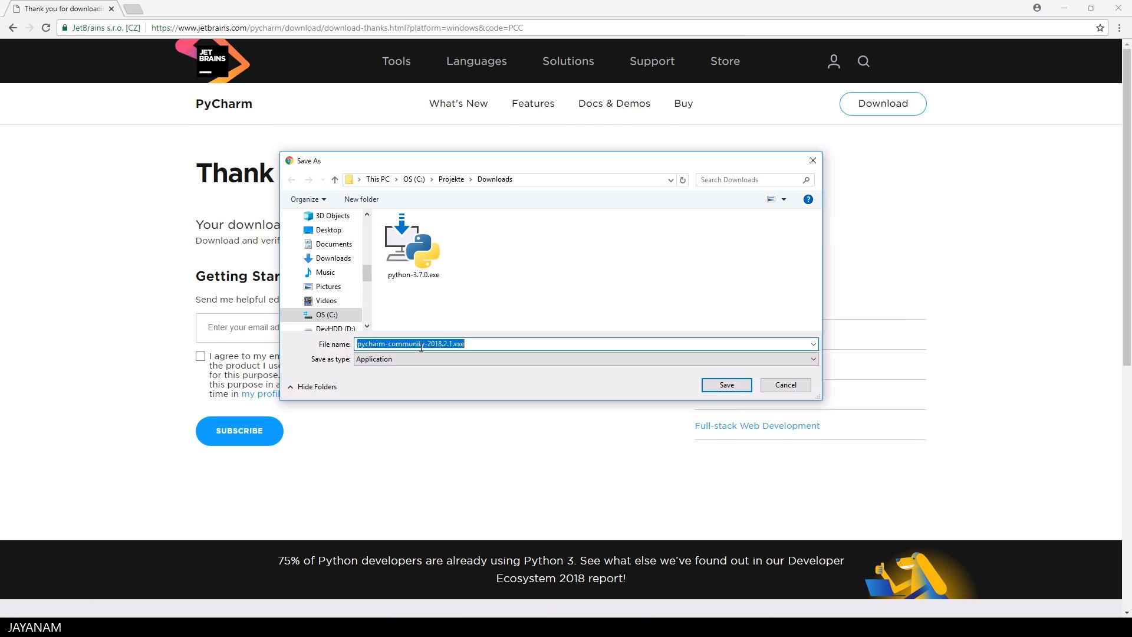
click(734, 390)
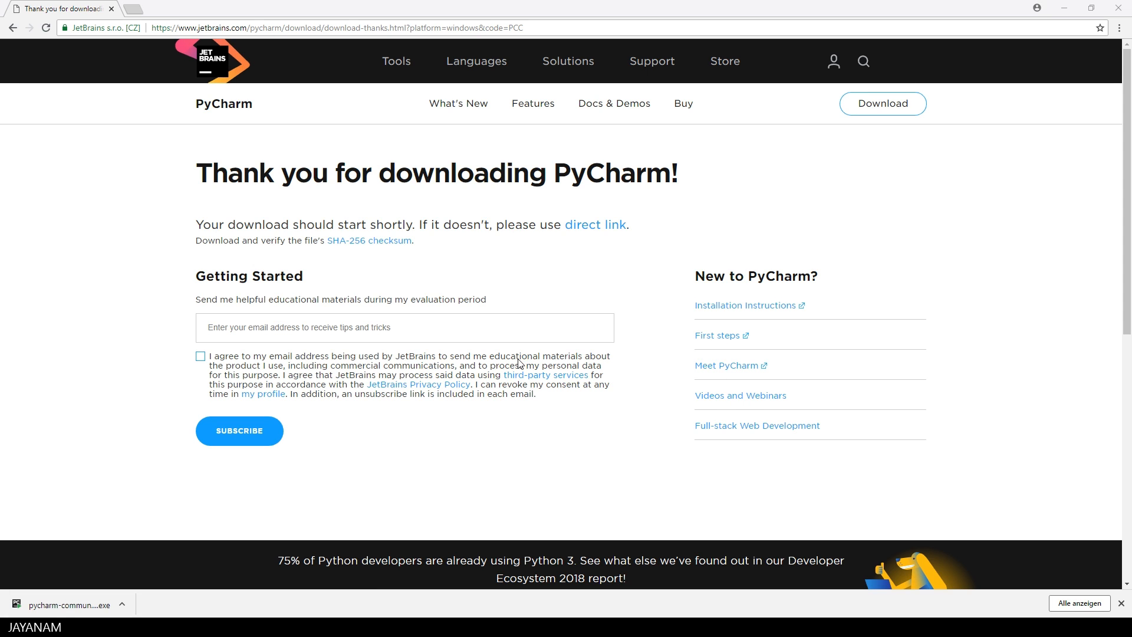
Step: Install PyCharm Community Edition in the default folder with the .py file association, and have it run when setup finishes
click(643, 409)
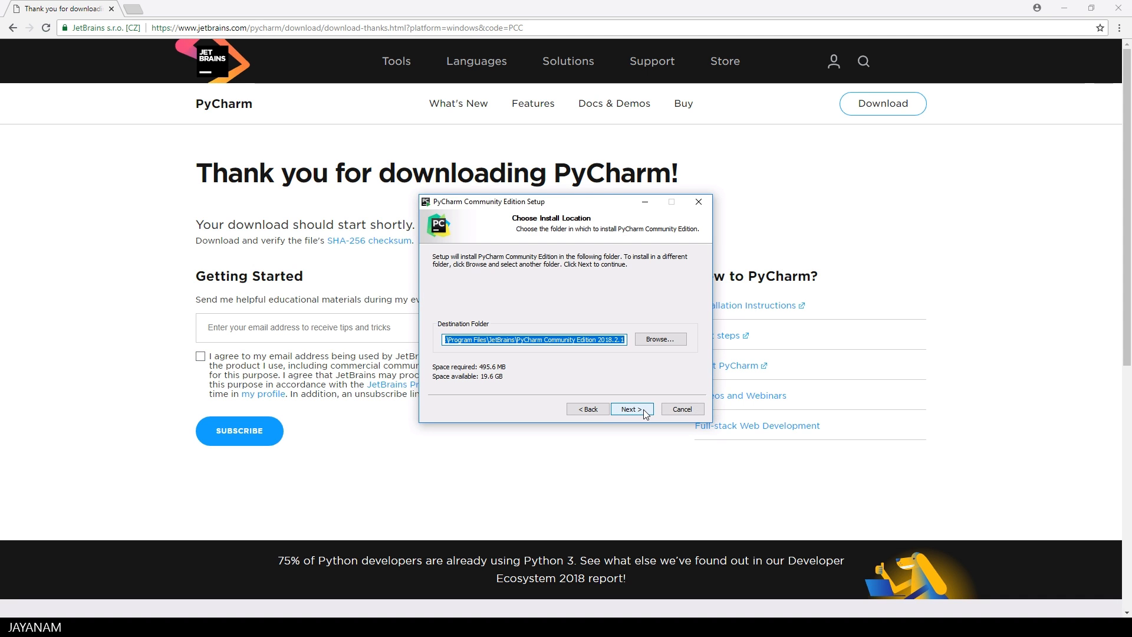
click(642, 409)
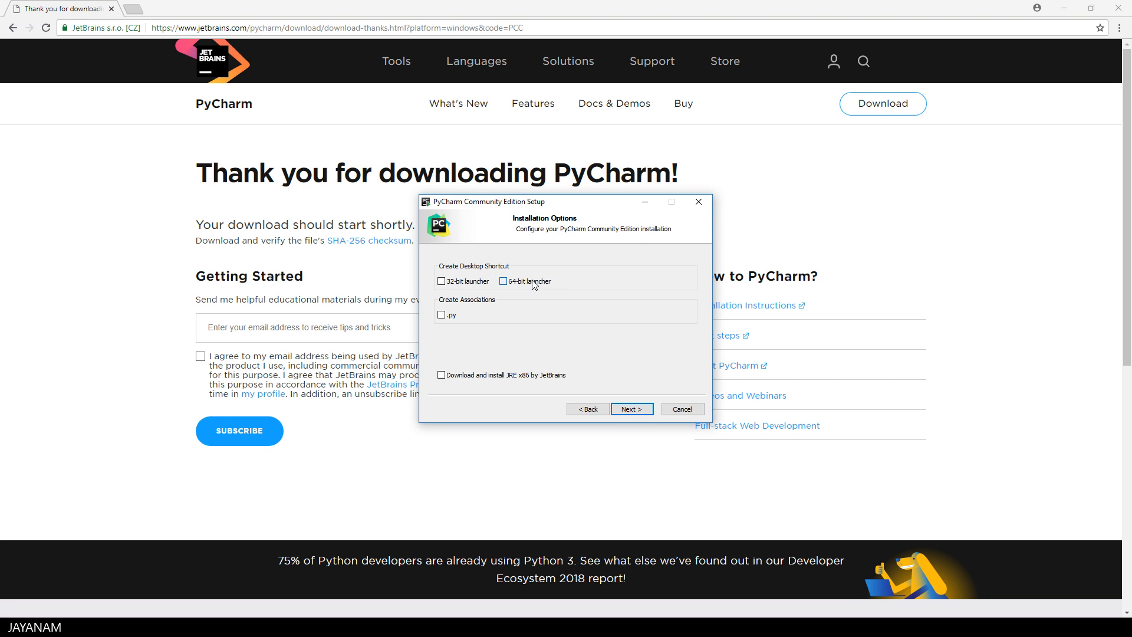
click(442, 317)
click(638, 411)
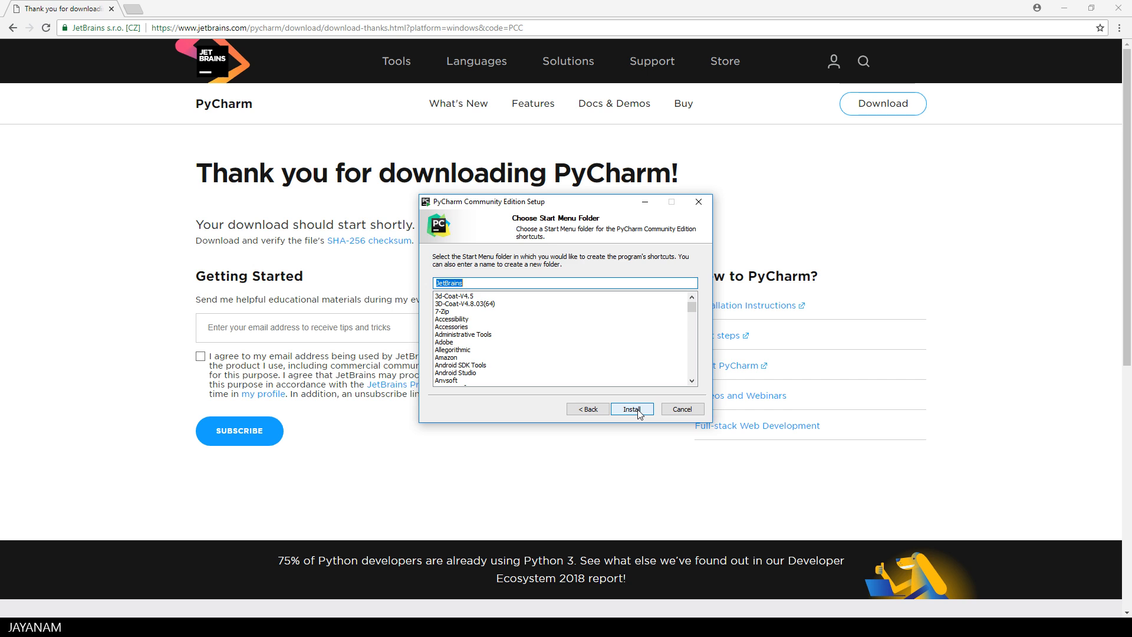
click(638, 412)
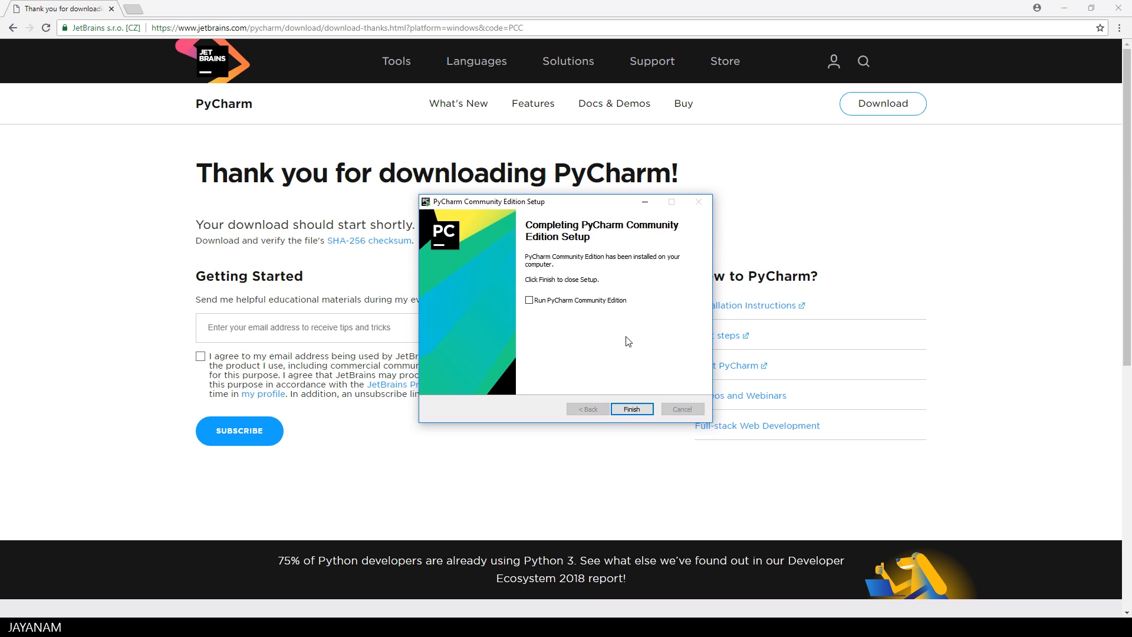
click(566, 300)
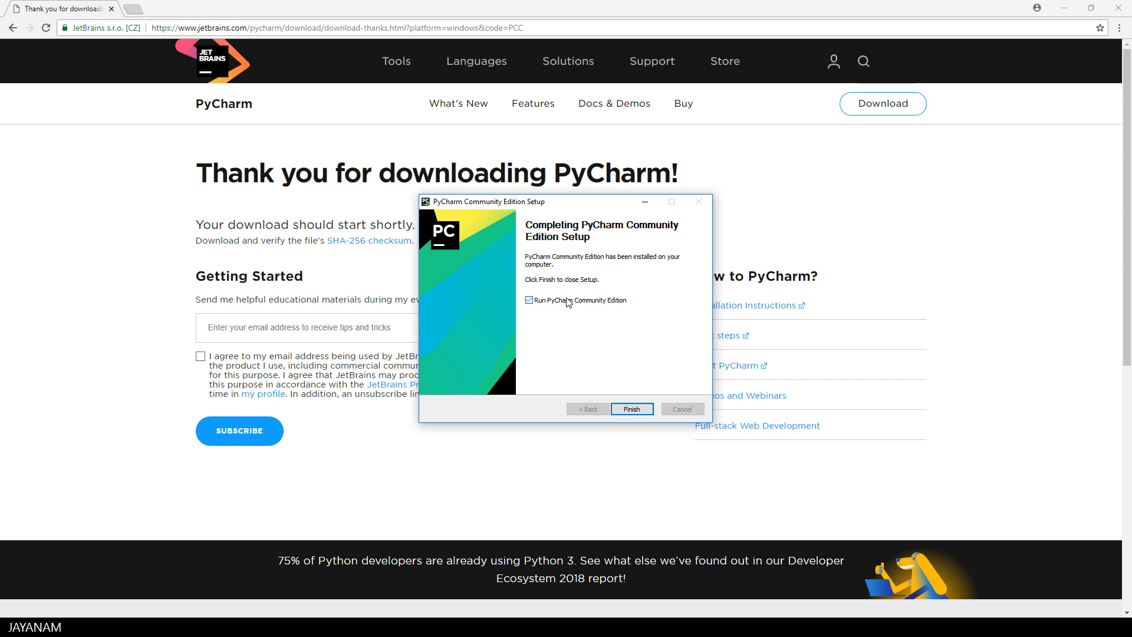
click(628, 409)
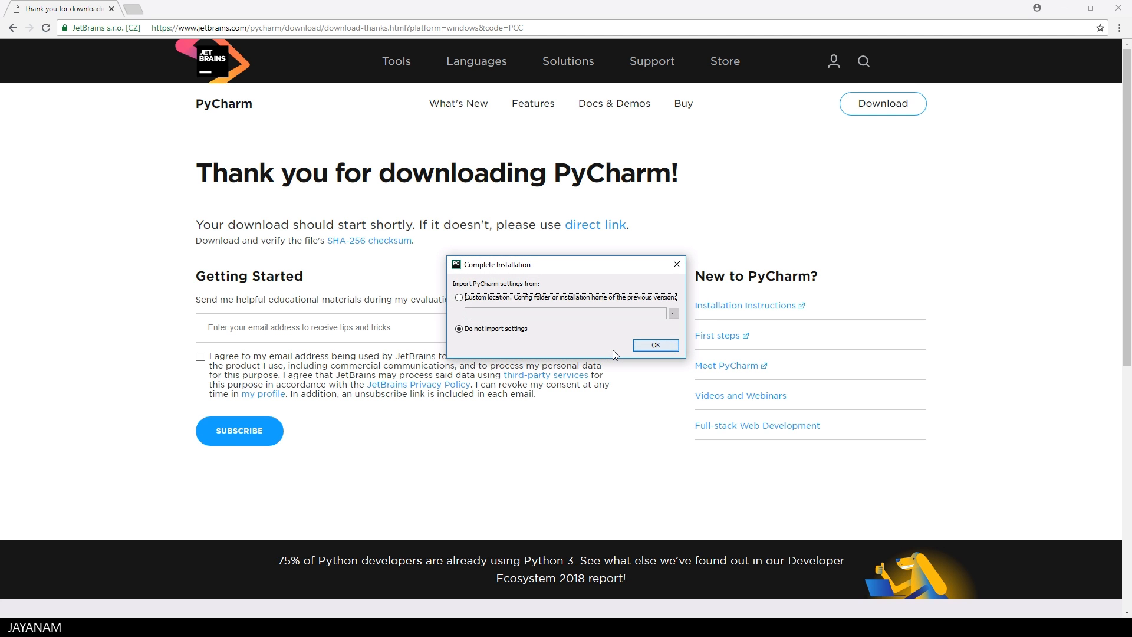
Step: Complete PyCharm's initial configuration without importing settings, using the Darcula theme and defaults for the remaining options
click(654, 347)
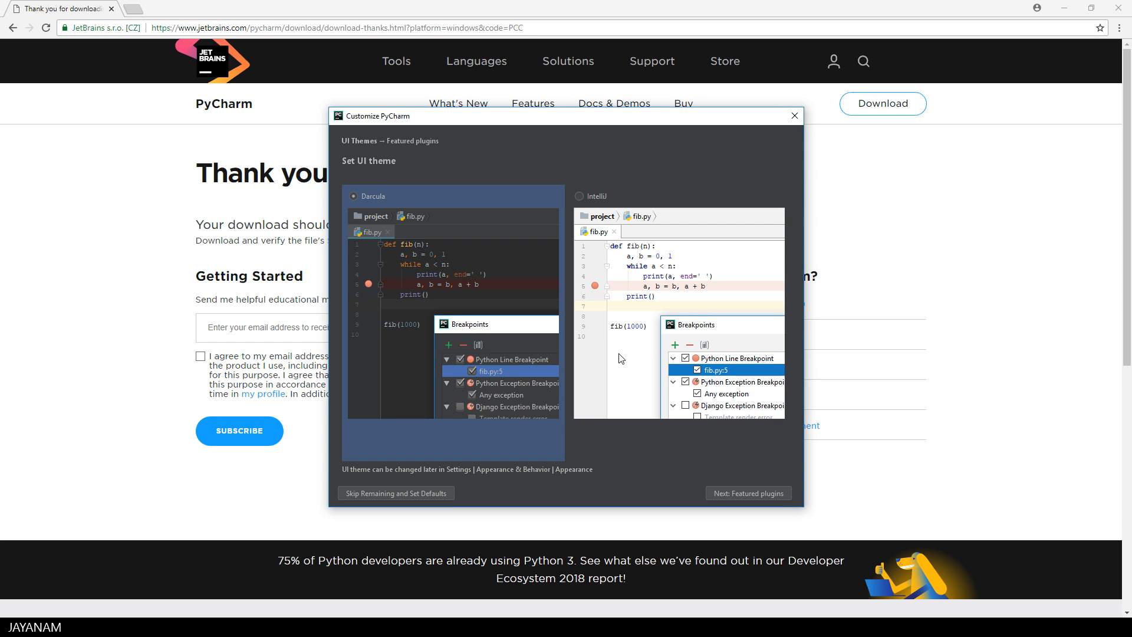
click(591, 197)
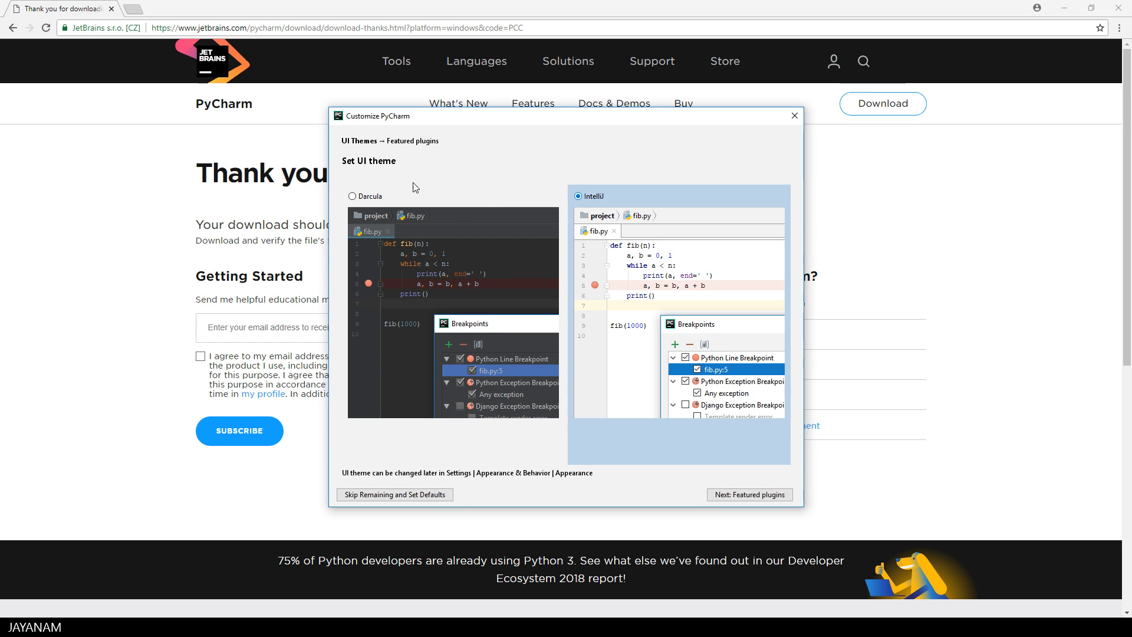
click(361, 196)
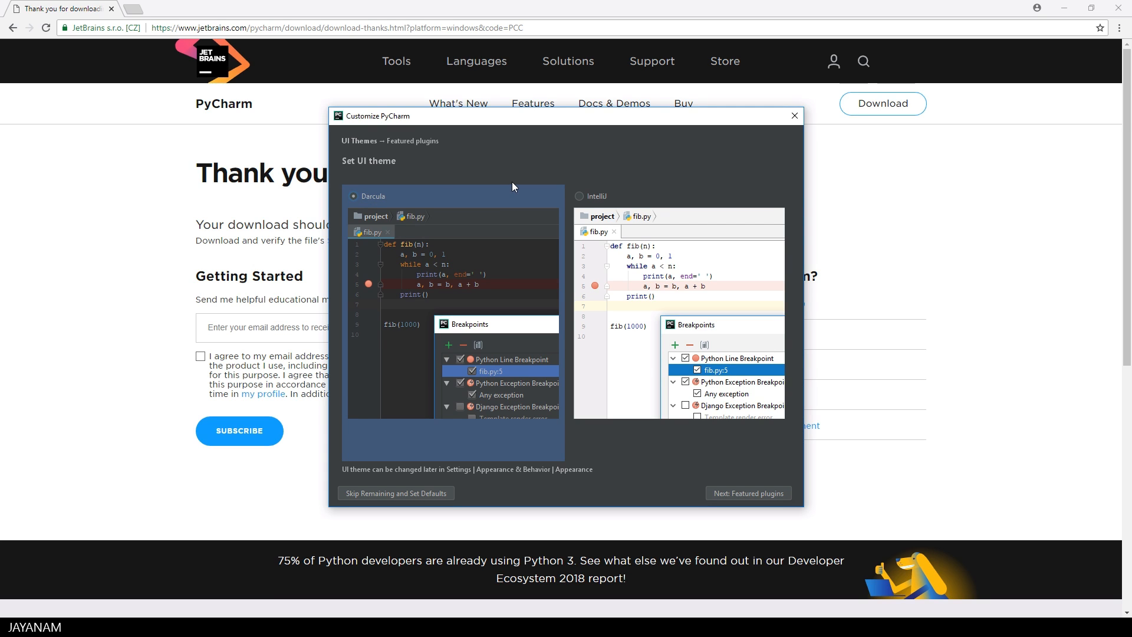
click(433, 490)
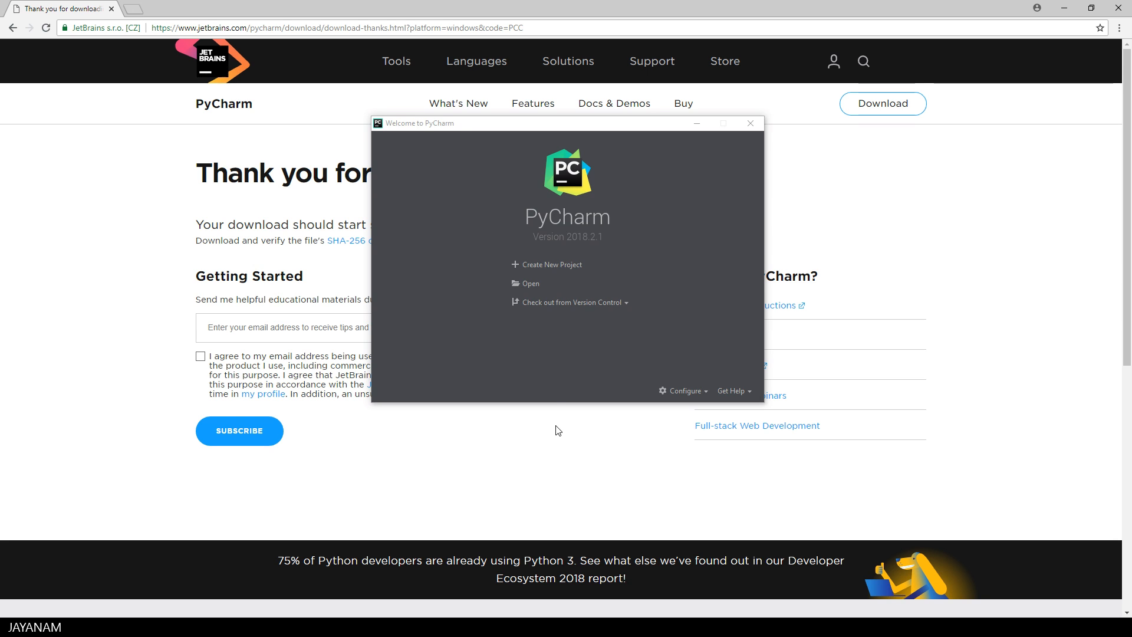
Step: Start a new project and name its folder PythonCourse inside PycharmProjects
click(563, 270)
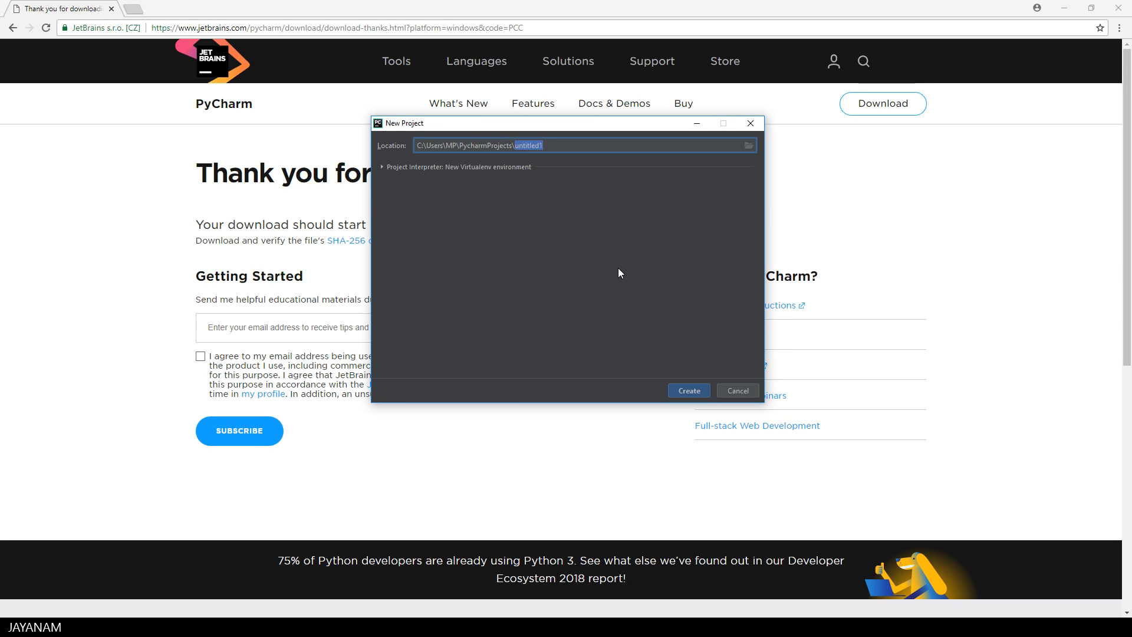
text(PythonCourse)
Step: Add the installed Python 3.7 system interpreter as the project's existing interpreter and create the project
click(383, 168)
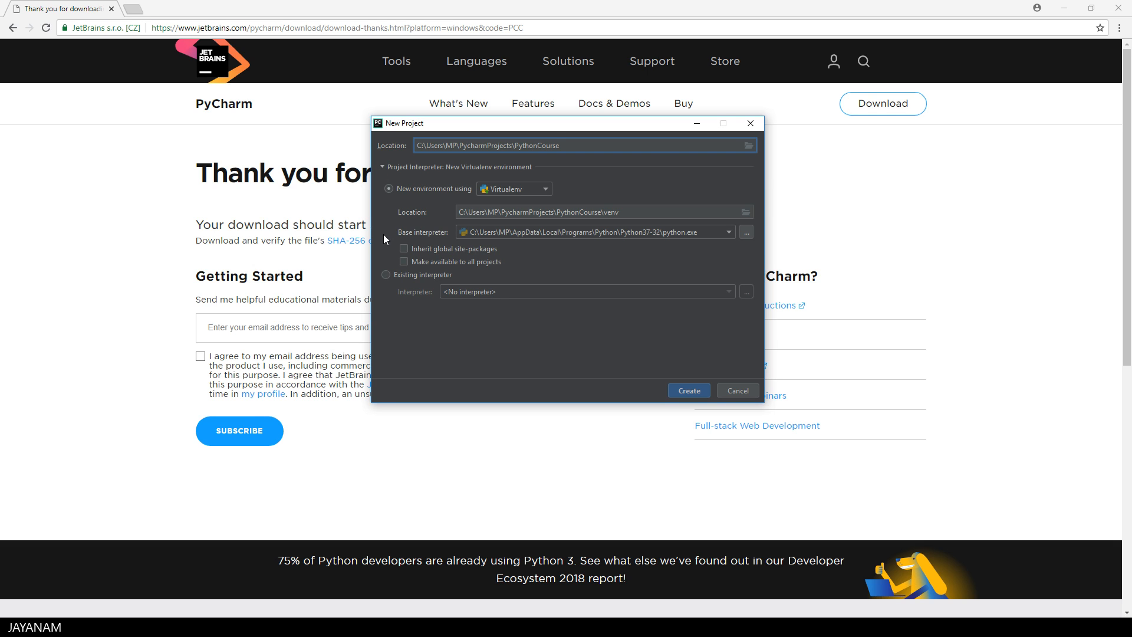
click(385, 275)
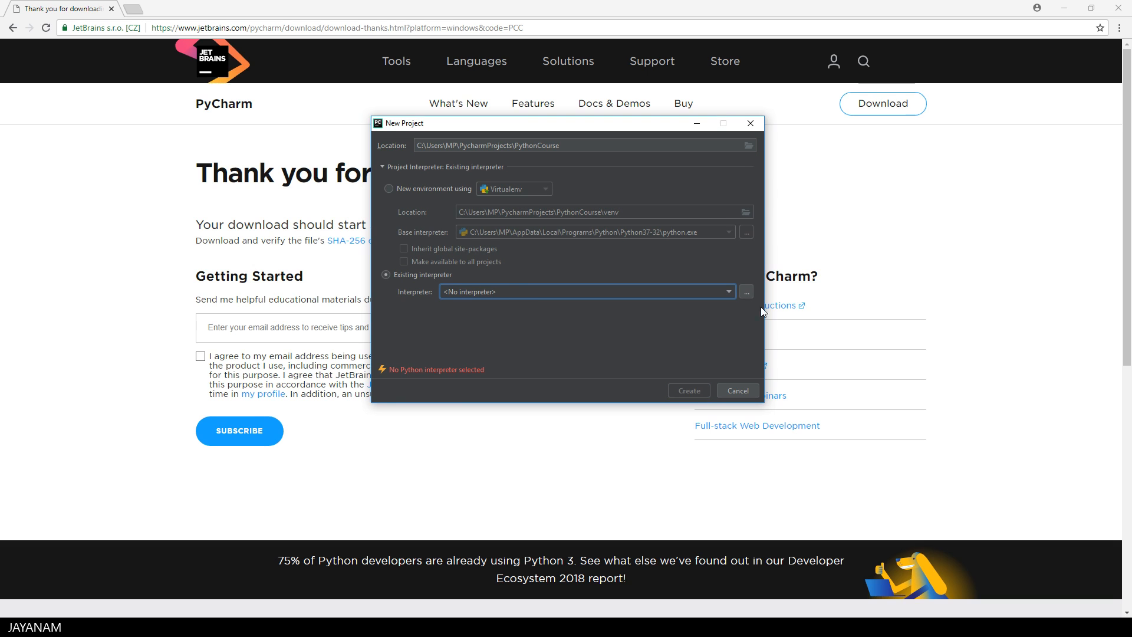
click(746, 292)
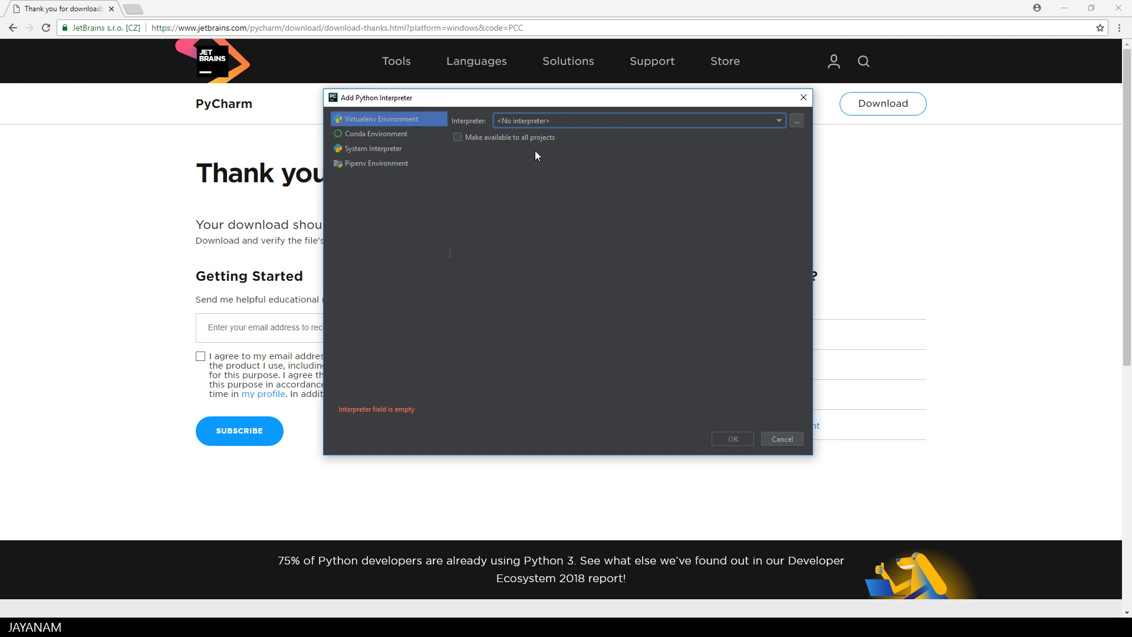
click(388, 146)
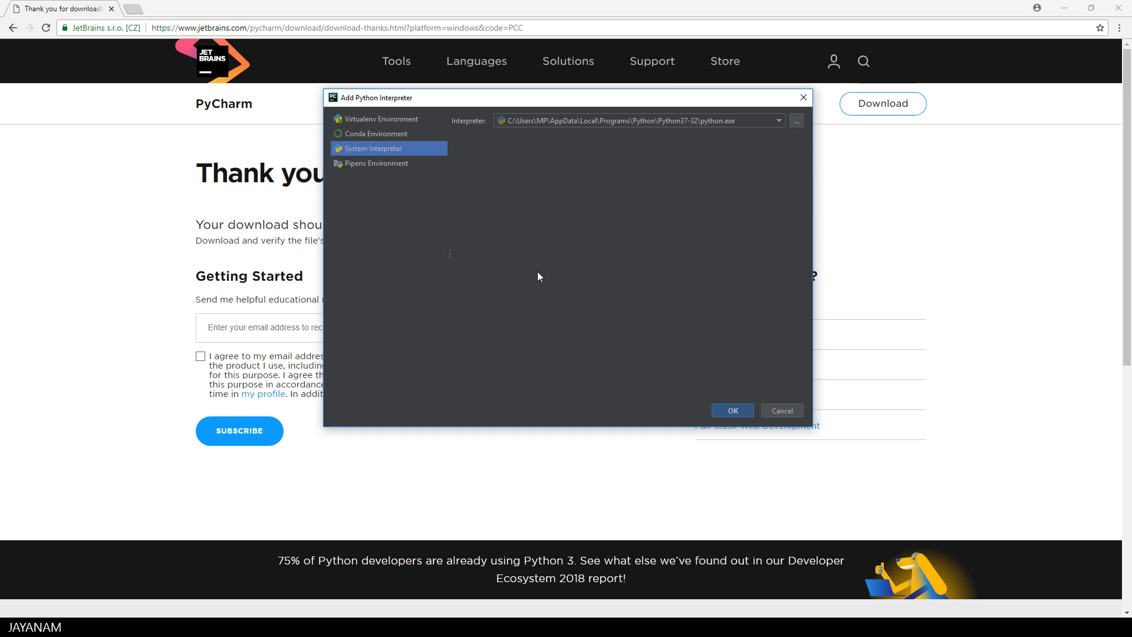
click(741, 410)
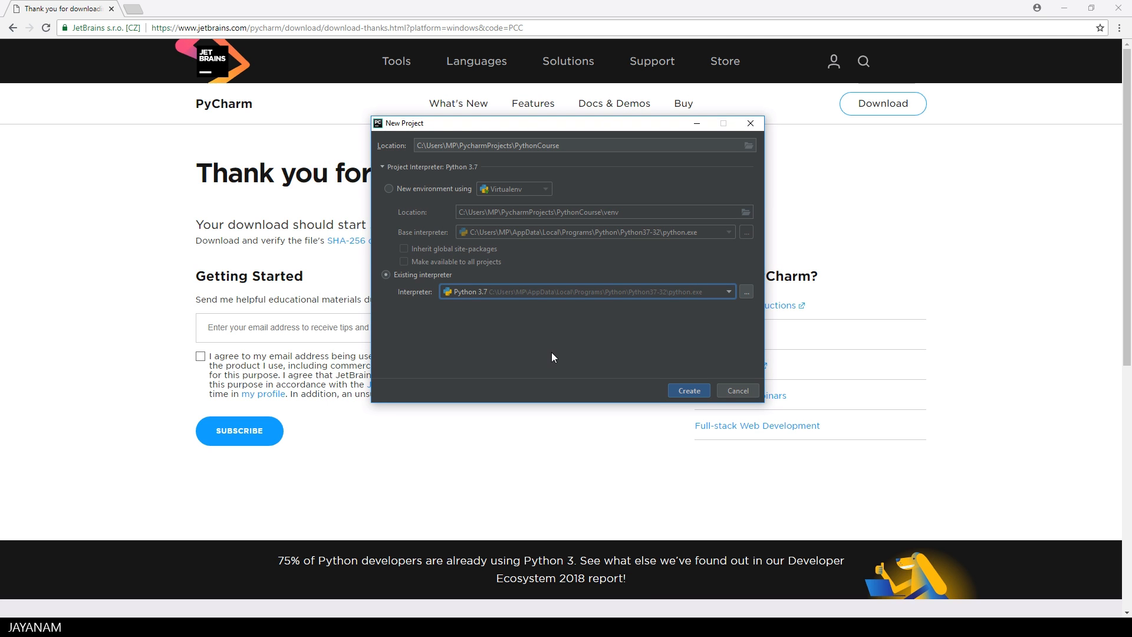
click(687, 391)
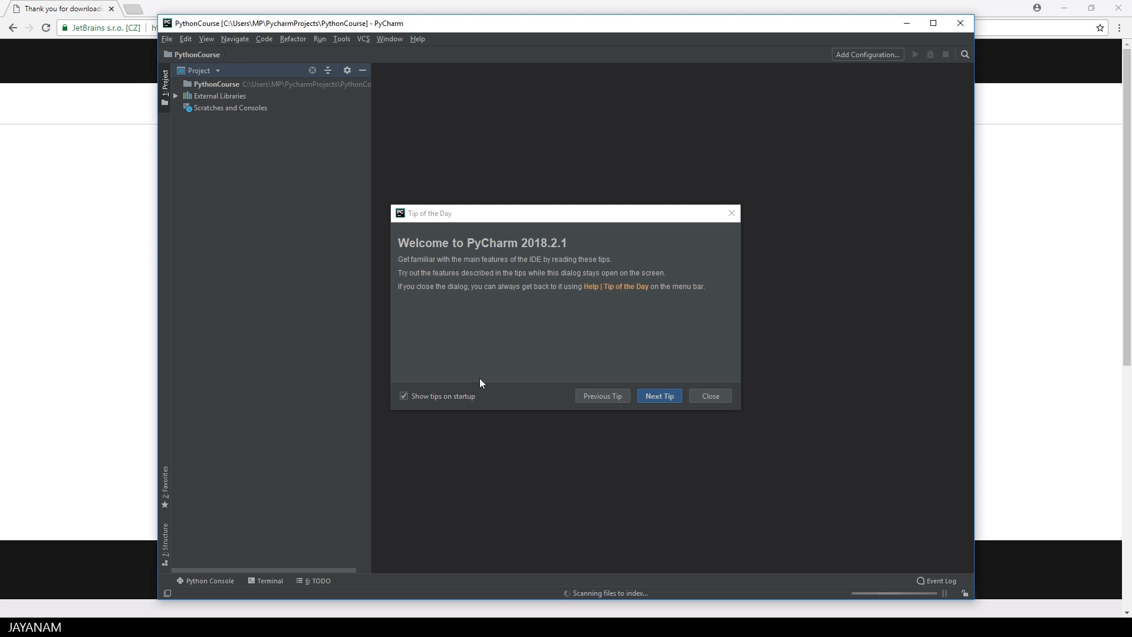
Step: Turn off showing tips on startup, maximize the PyCharm window and close the Tip of the Day
click(435, 397)
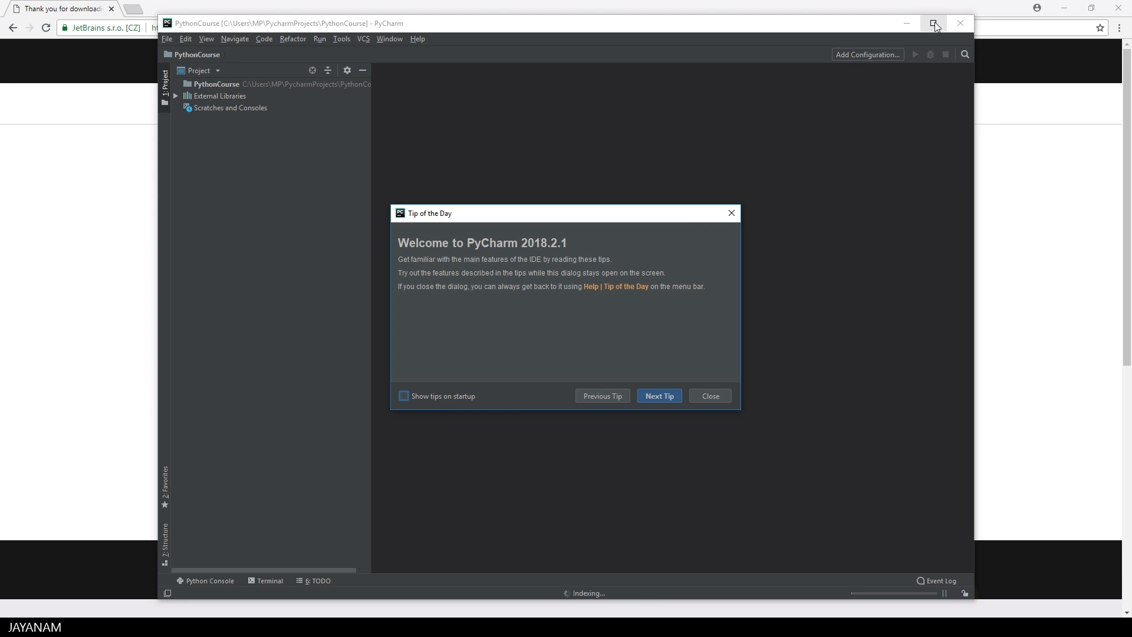
click(934, 23)
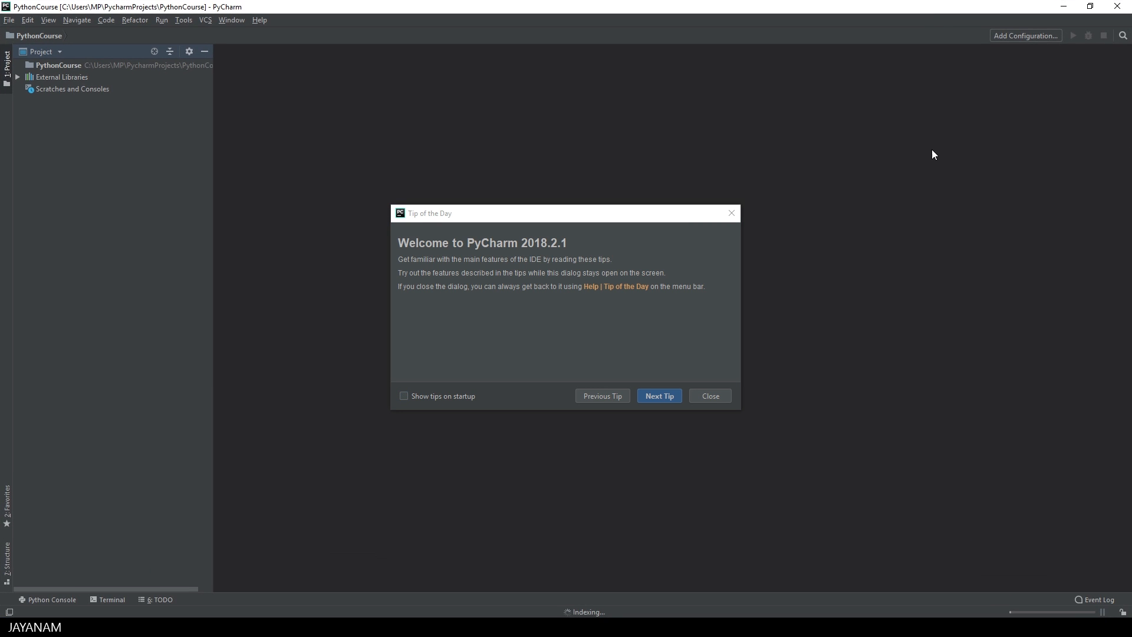
click(715, 398)
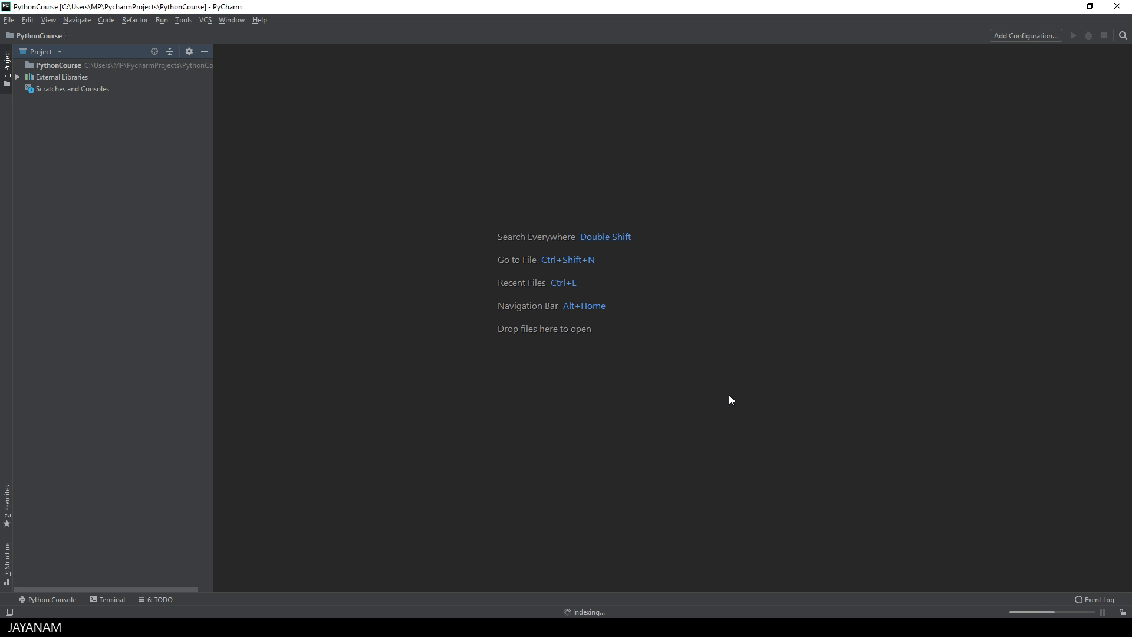
Step: Set the editor font size to 24 in the PyCharm settings and confirm the change
click(14, 109)
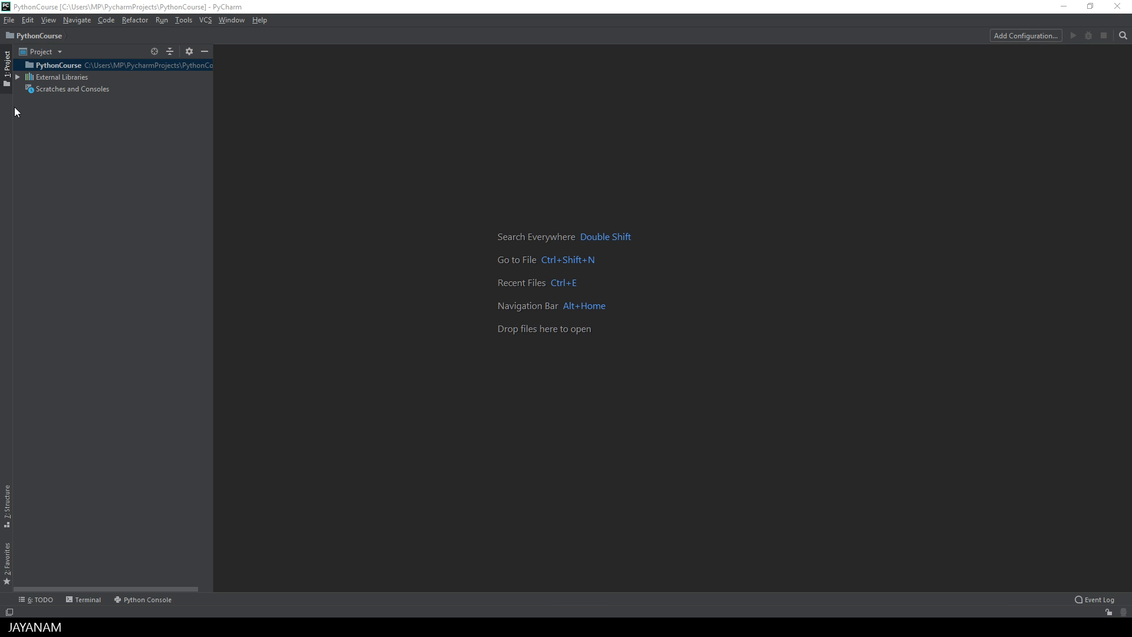
click(10, 21)
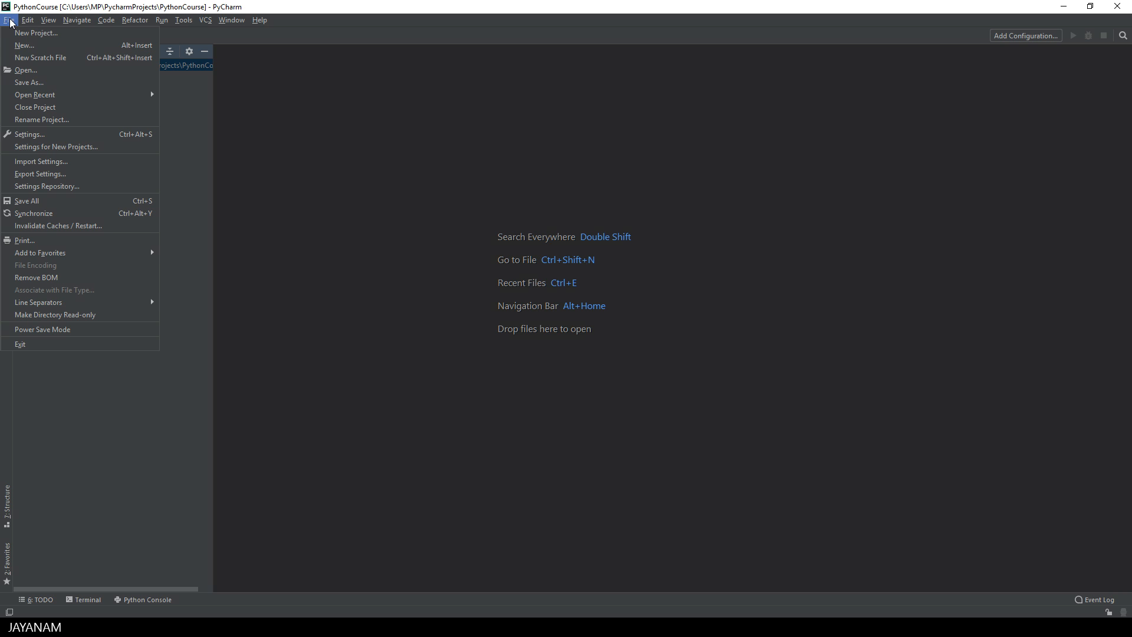
click(43, 140)
click(306, 204)
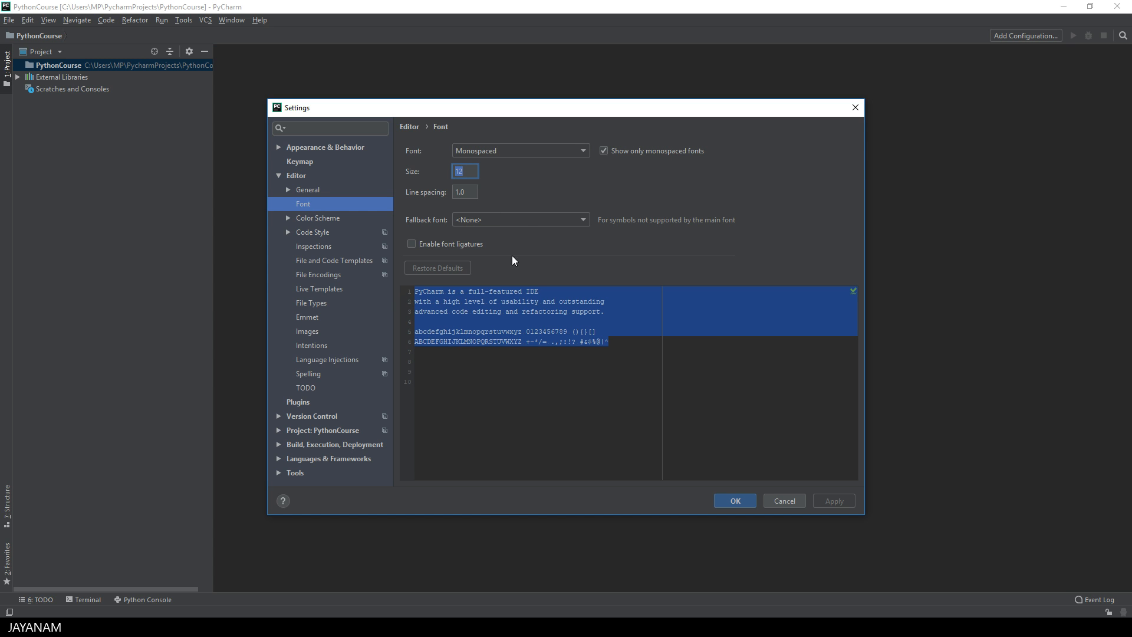
text(24)
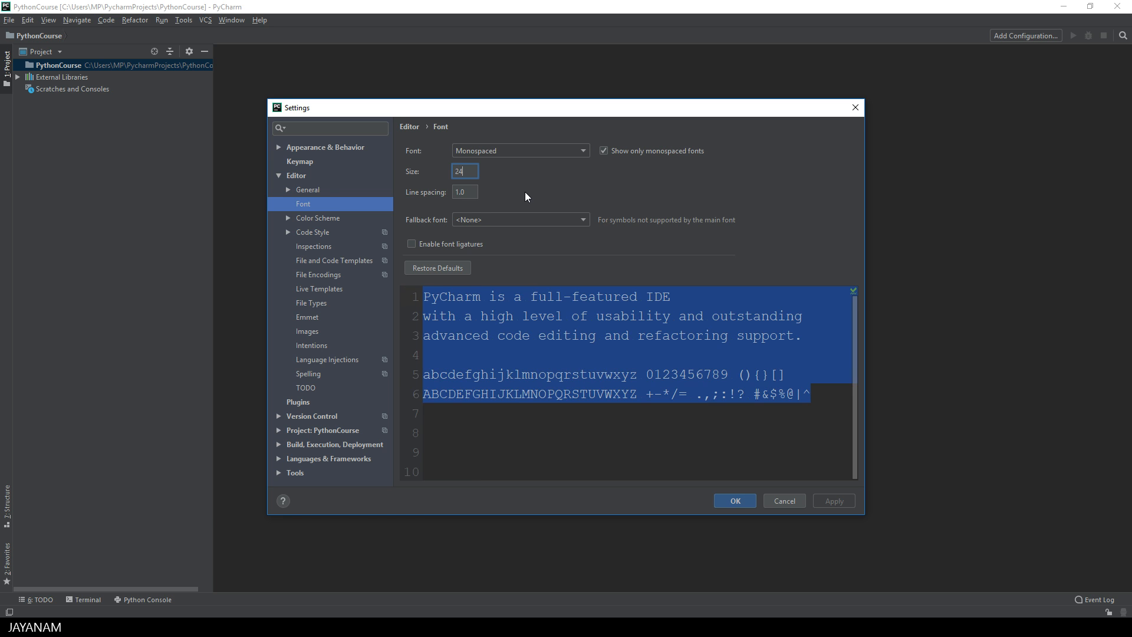
click(489, 316)
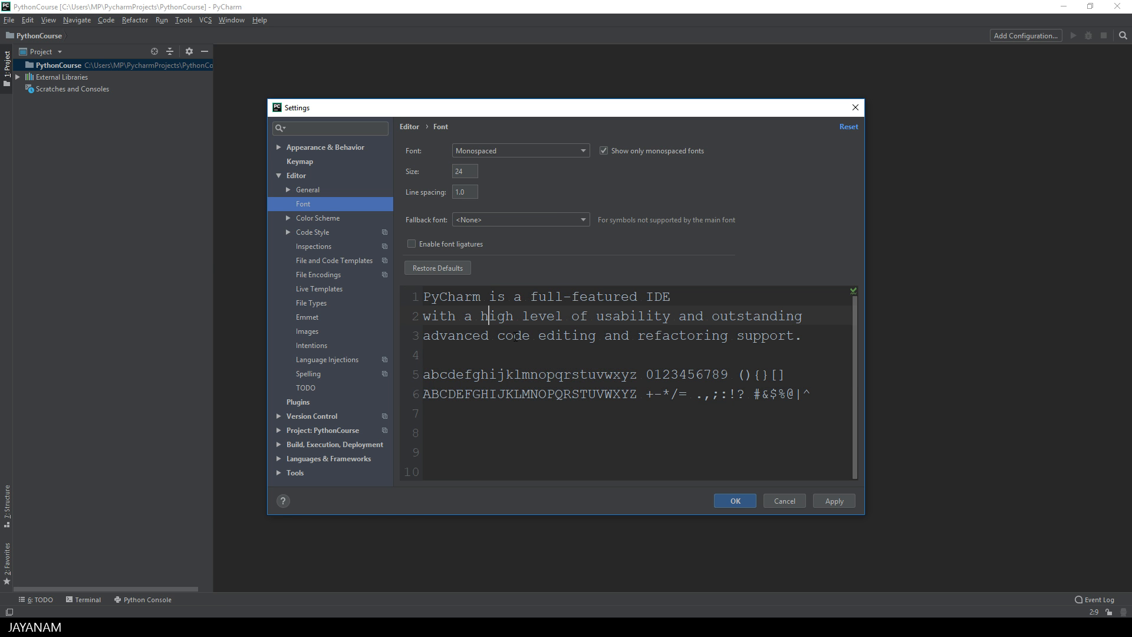
click(736, 501)
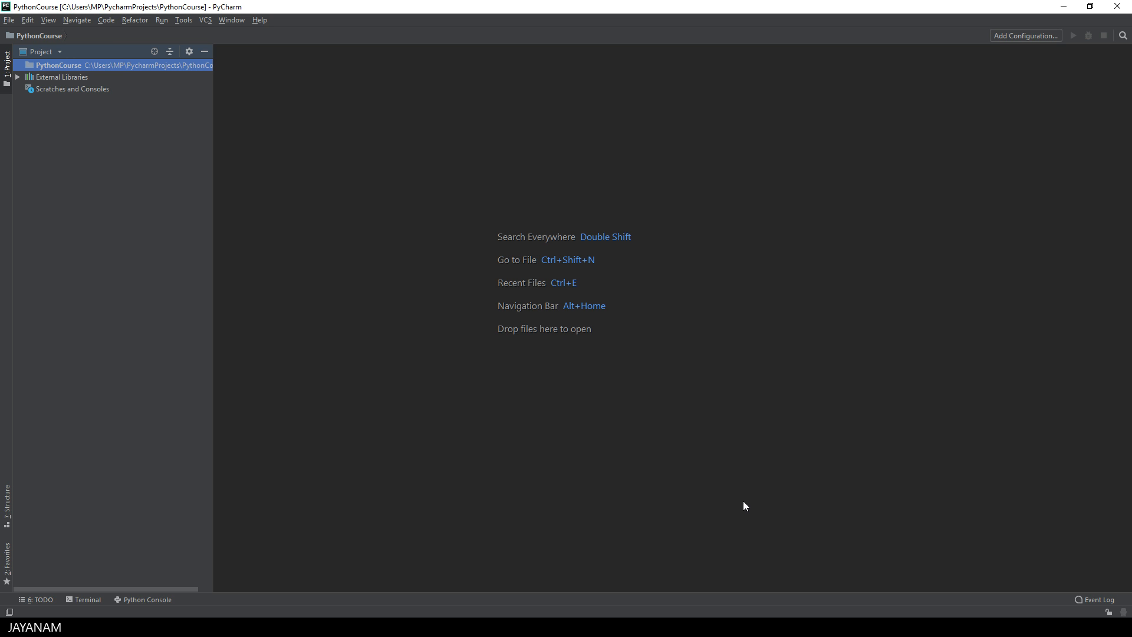
Step: Create a new Python file named test_python in the PythonCourse project
right_click(97, 67)
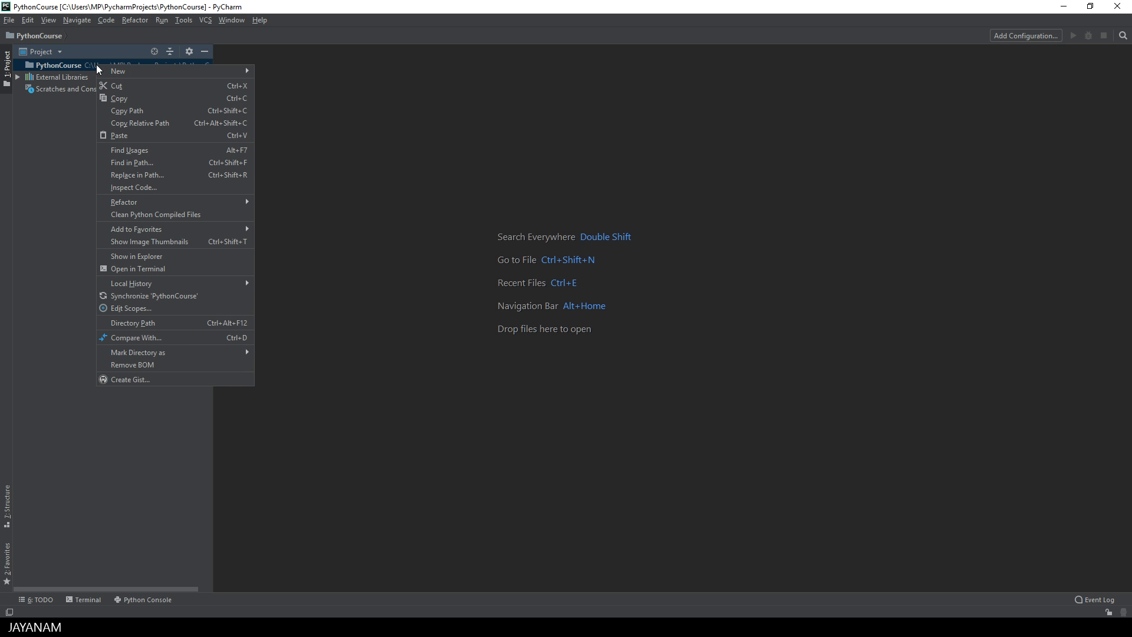
mouse_move(133, 69)
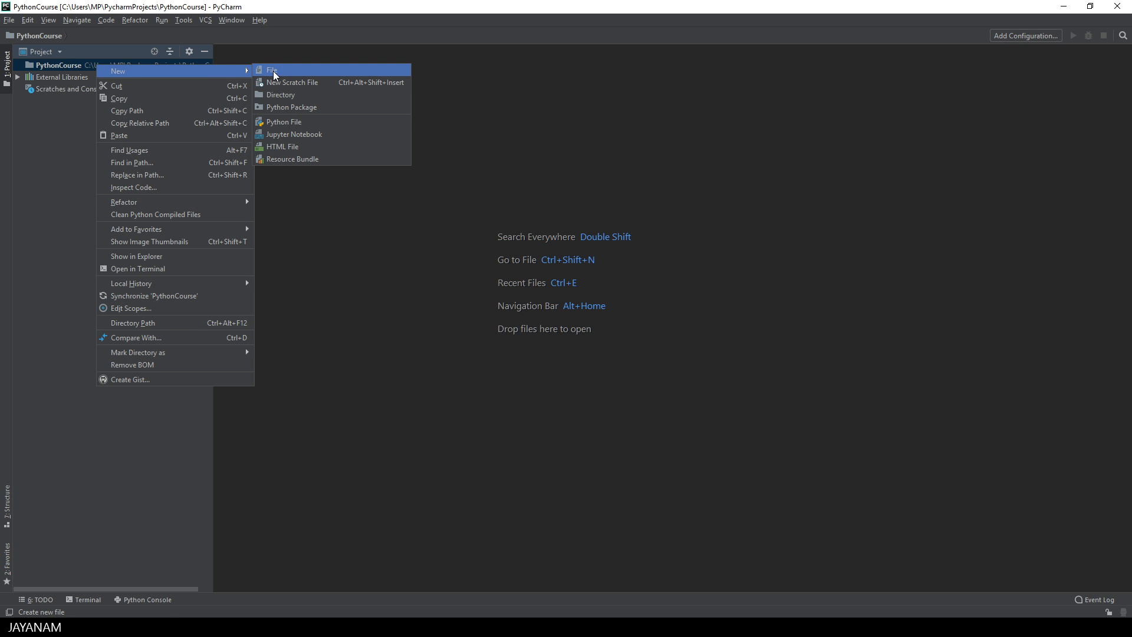
click(292, 124)
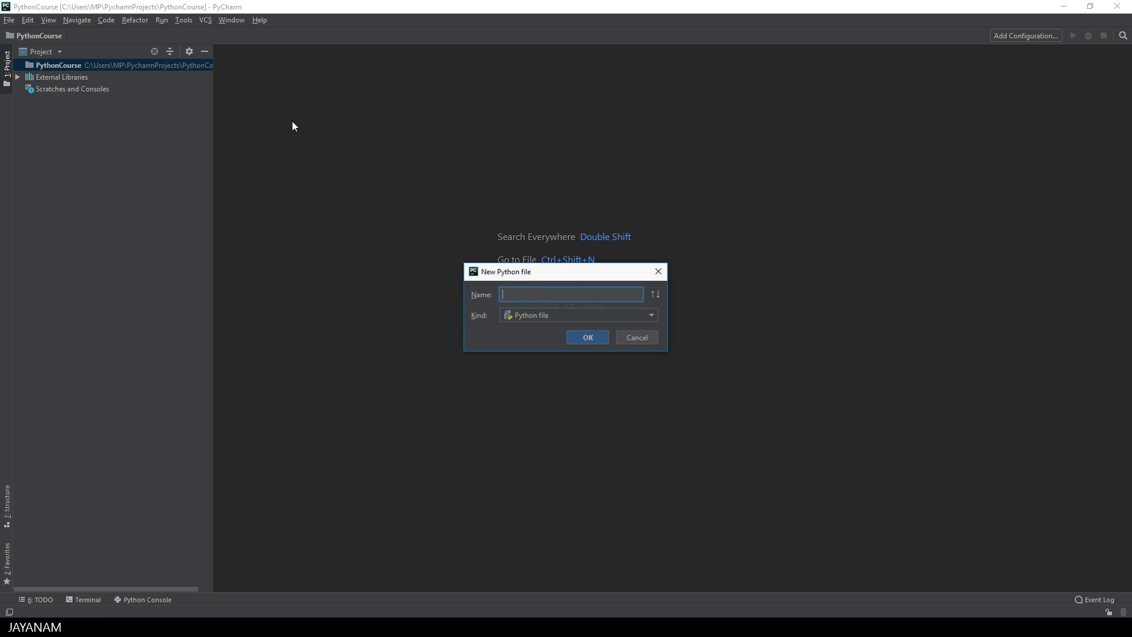
text(test_python)
click(588, 337)
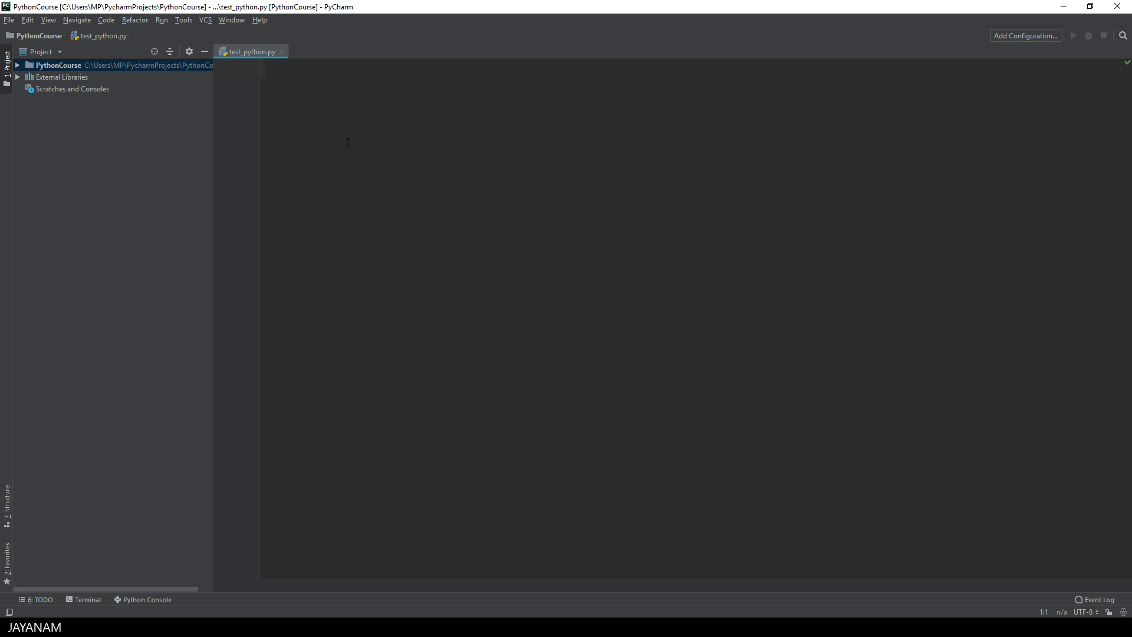
Step: Write the statement print("Hello, world!") in test_python.py and end it with a new line
text(print("Hello, world!"))
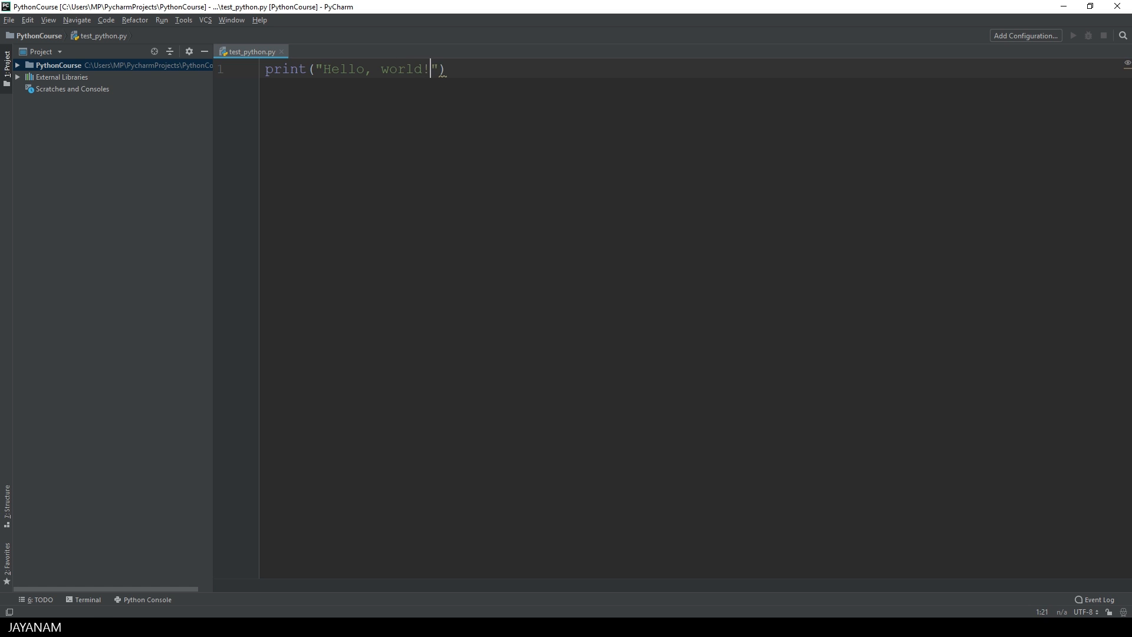
key(Return)
Step: Expand the PythonCourse project folder and run the test_python.py script from it
click(18, 65)
click(69, 76)
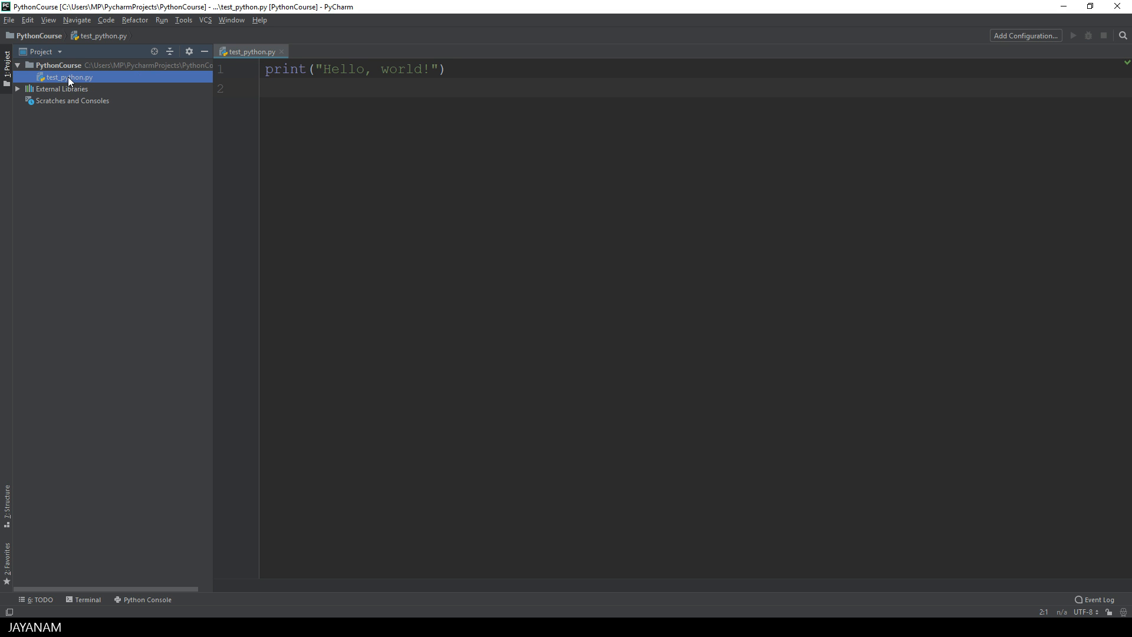
right_click(69, 80)
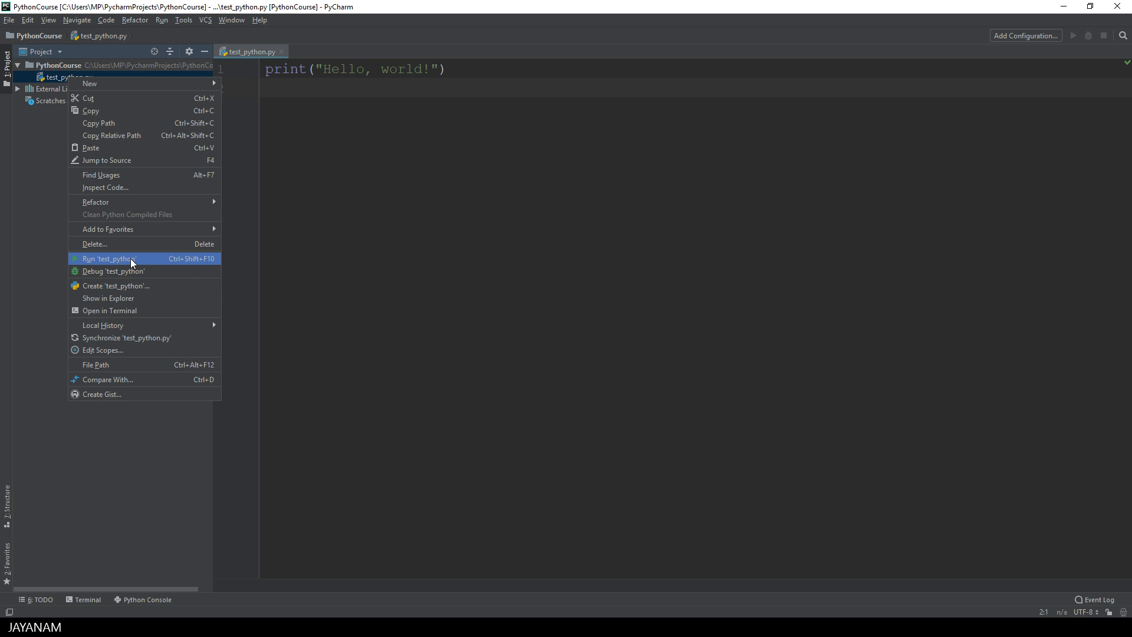
click(196, 259)
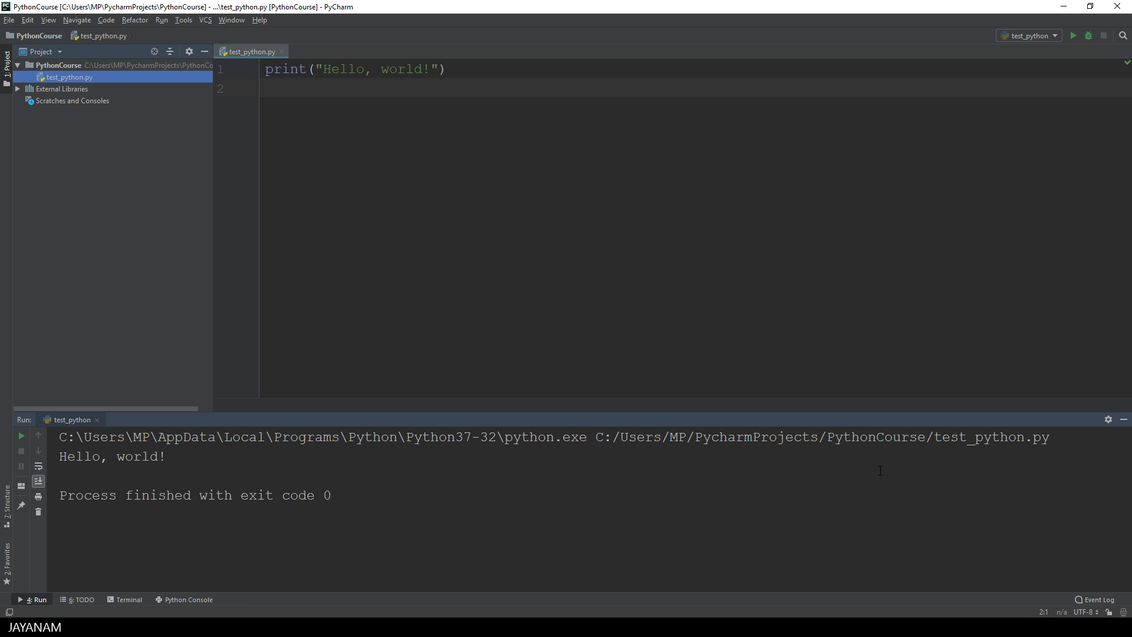
Step: Examine the interpreter path, the script file name and the printed text in the run output by highlighting each
drag(588, 437, 60, 436)
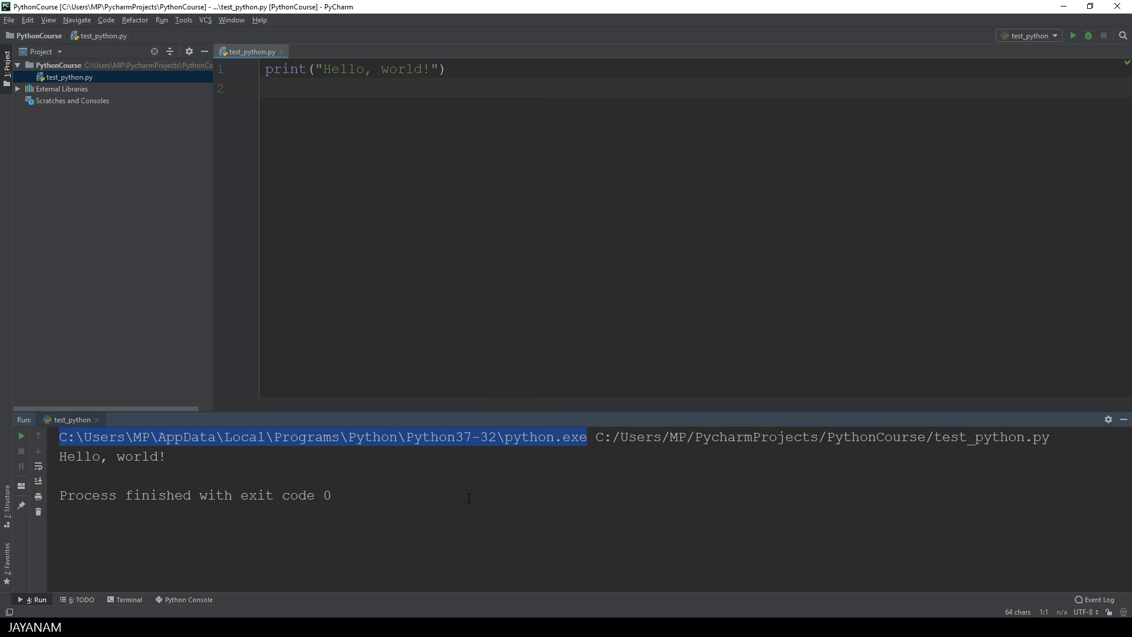
drag(935, 437, 1050, 439)
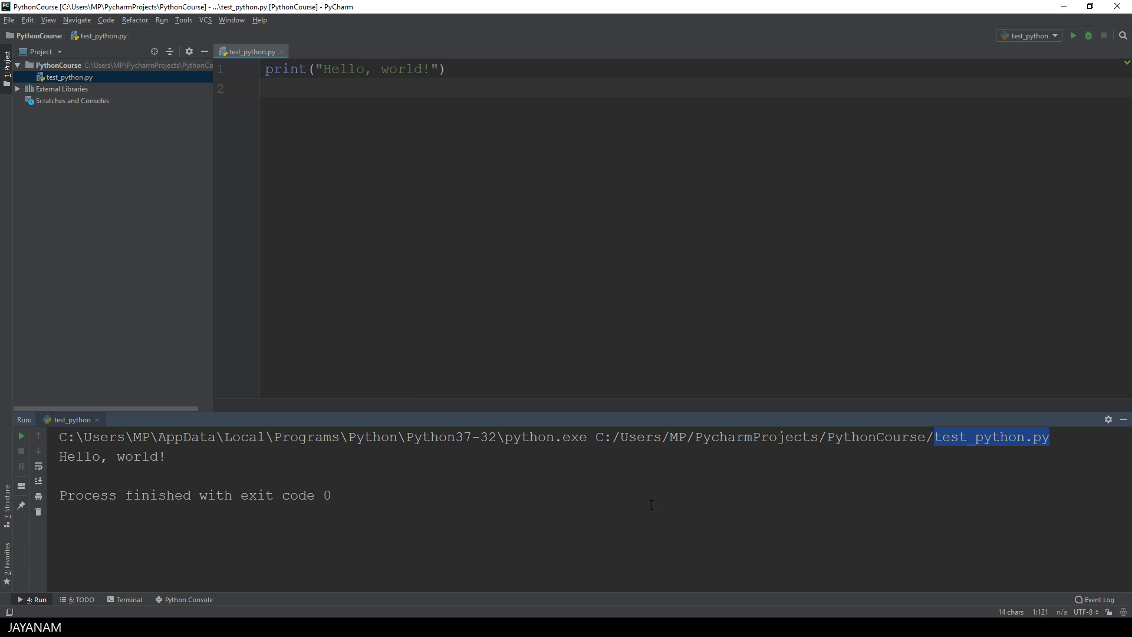
drag(171, 456, 60, 458)
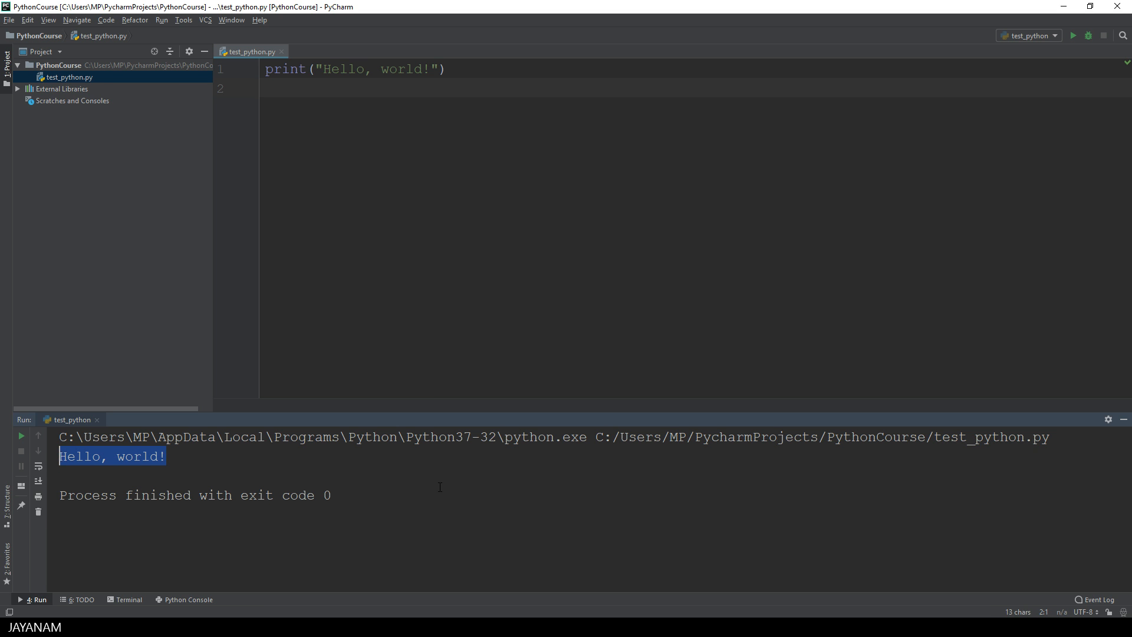